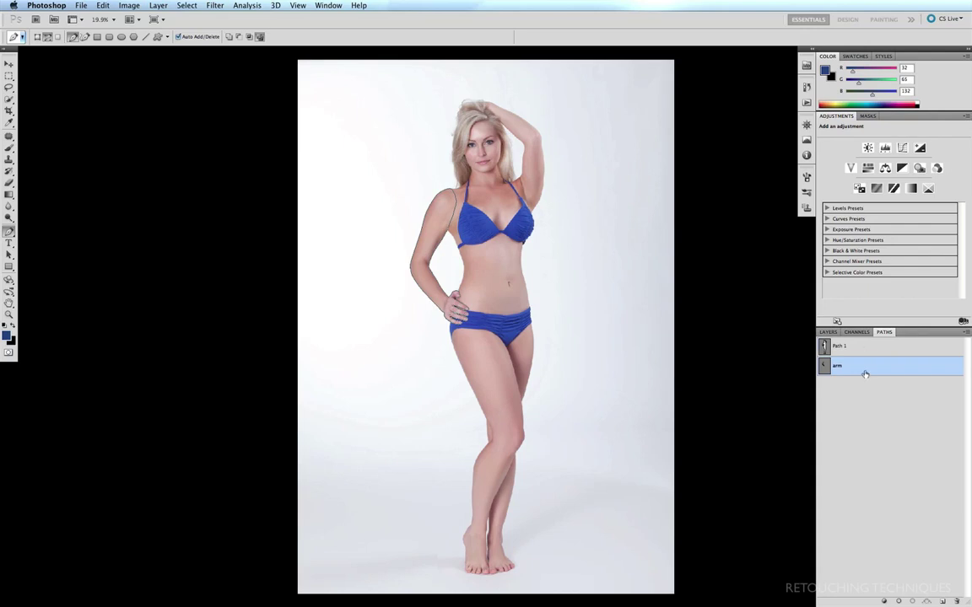
Make a selection from Path 1 around the figure with a 0-pixel feather radius.
left_click(867, 347)
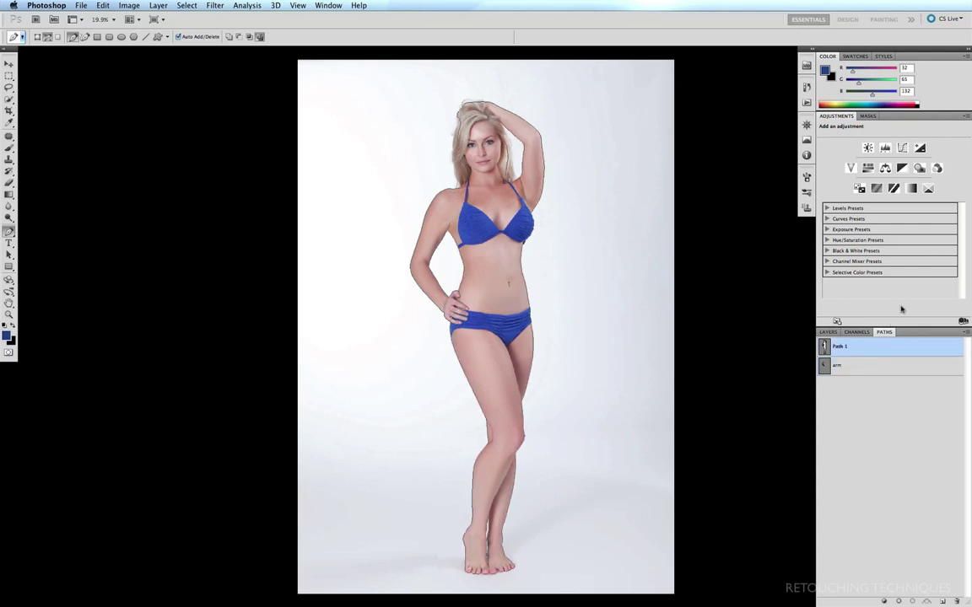
left_click(963, 335)
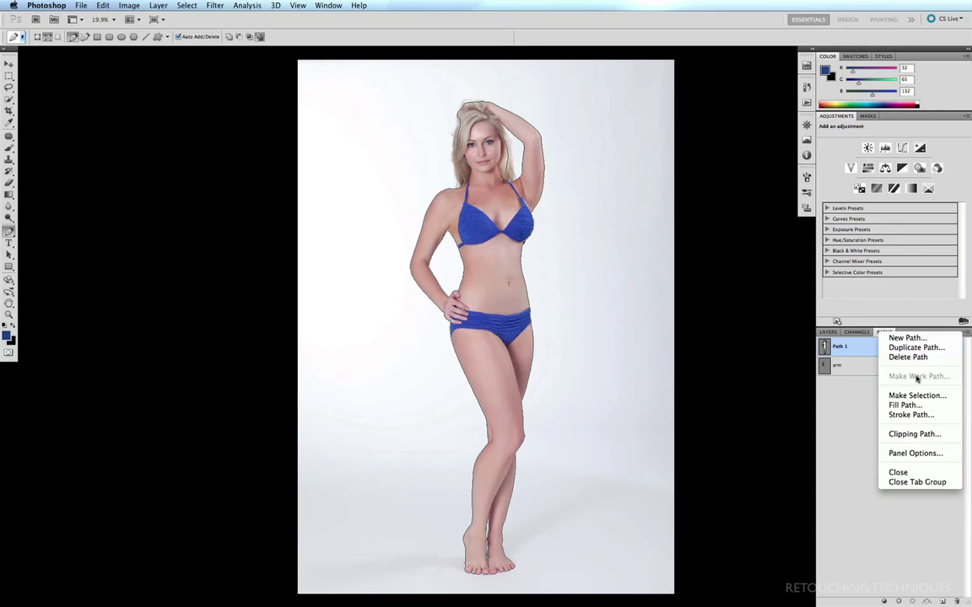
left_click(901, 396)
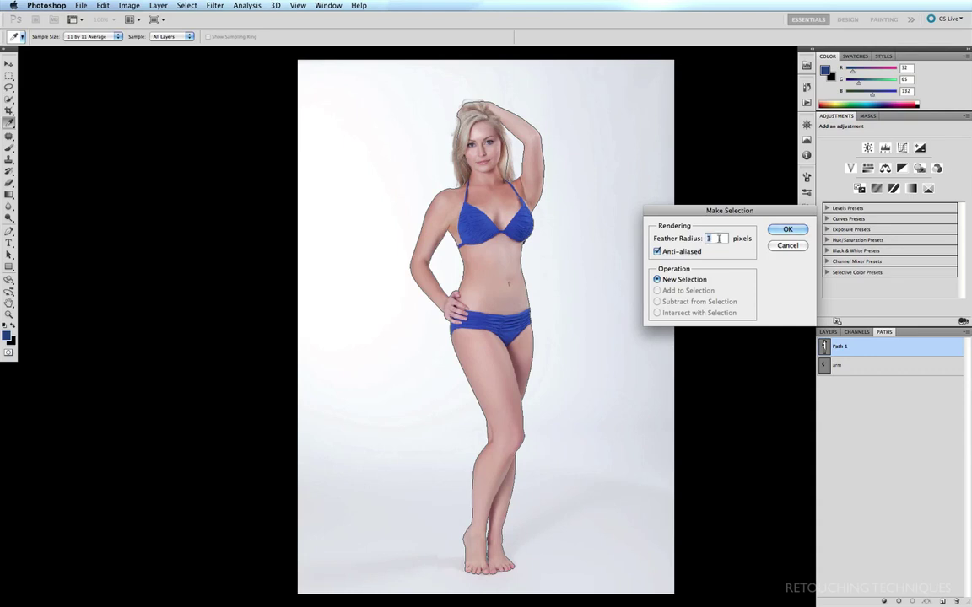
type("0")
left_click(774, 229)
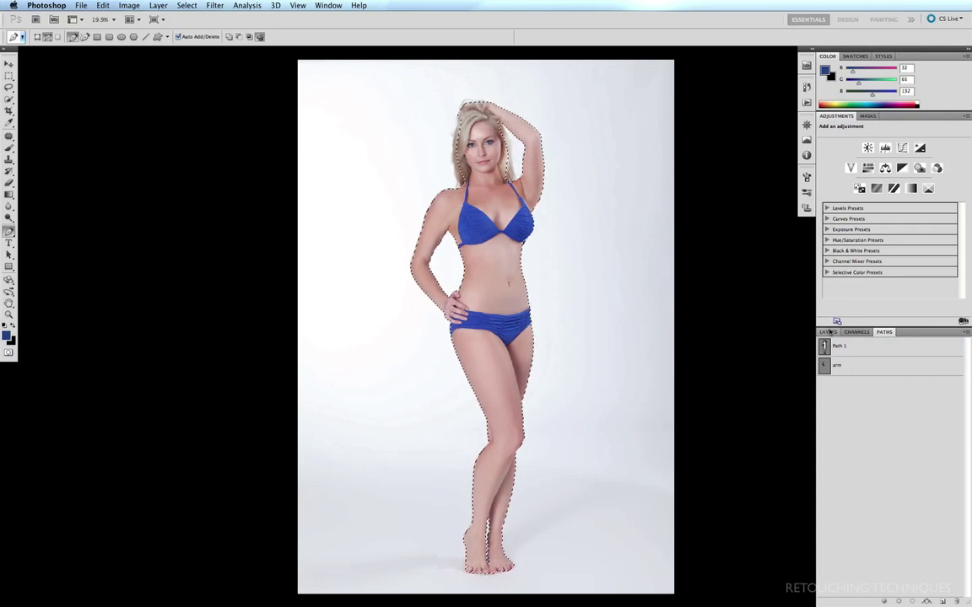
Stamp the visible layers into Layer 1 and mask it with the figure selection.
key("F7")
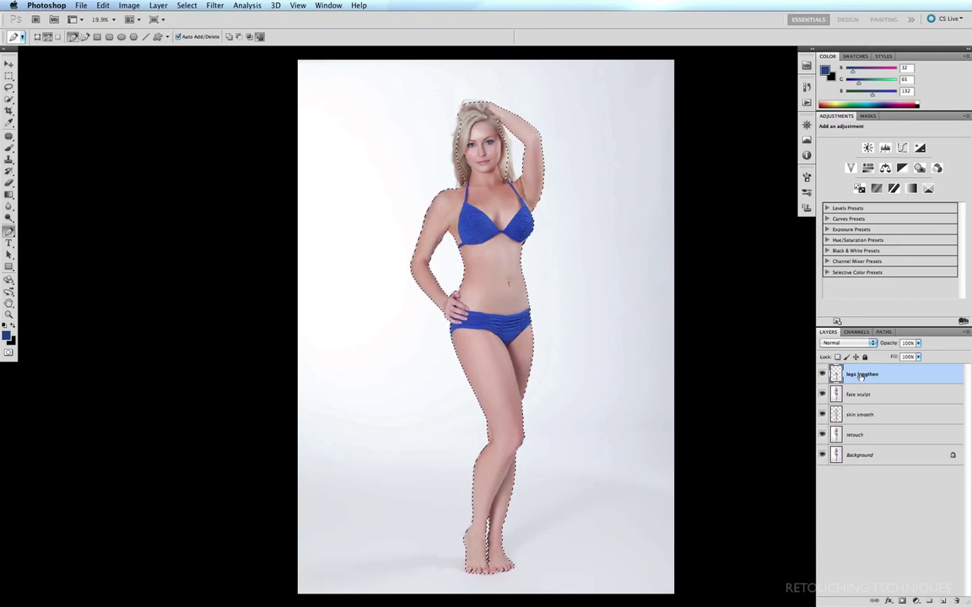
key("super+alt+shift+e")
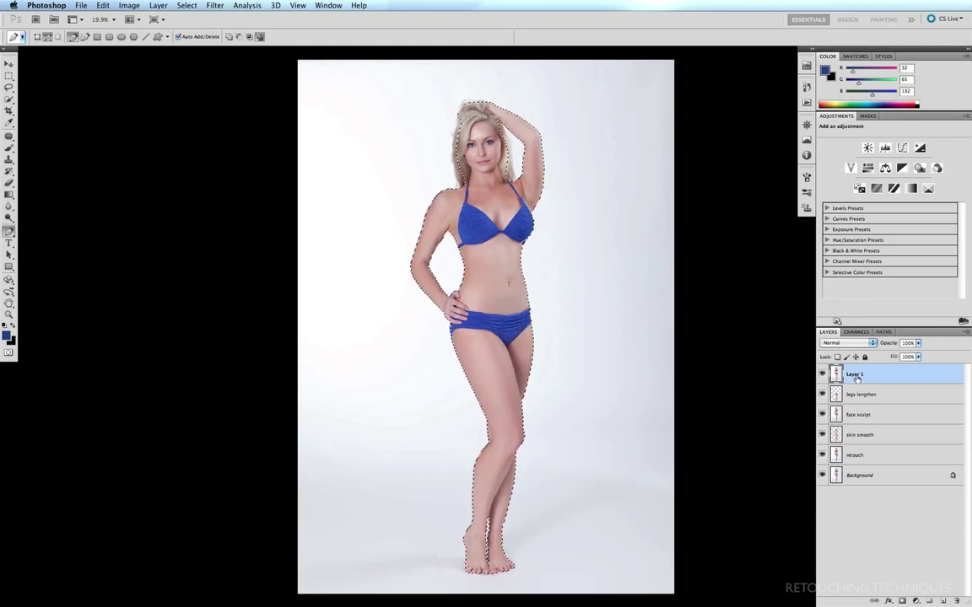
left_click(903, 599)
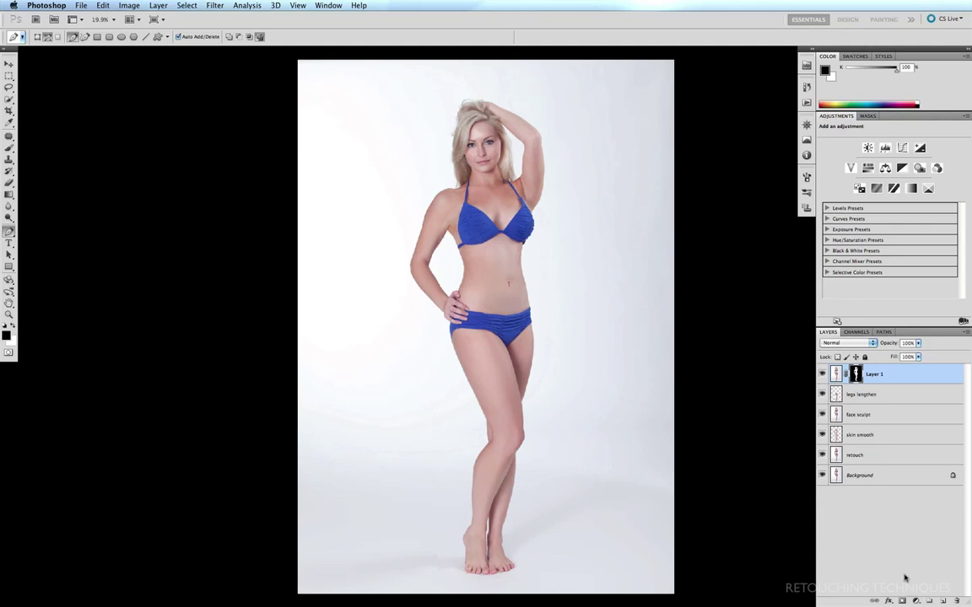
Add Layer 2 above legs lengthen and fill it with the dark blue foreground colour.
left_click(912, 396)
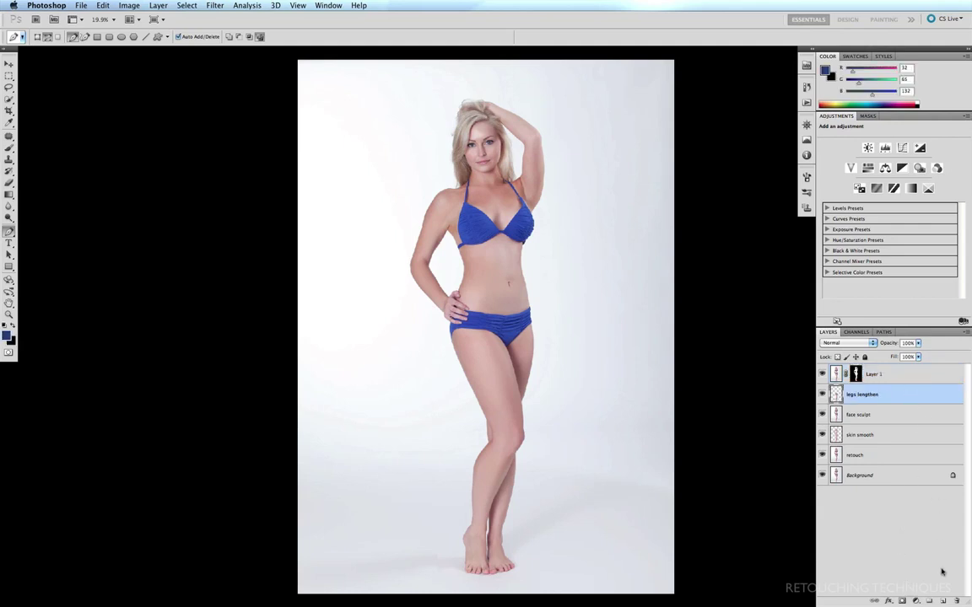
left_click(943, 601)
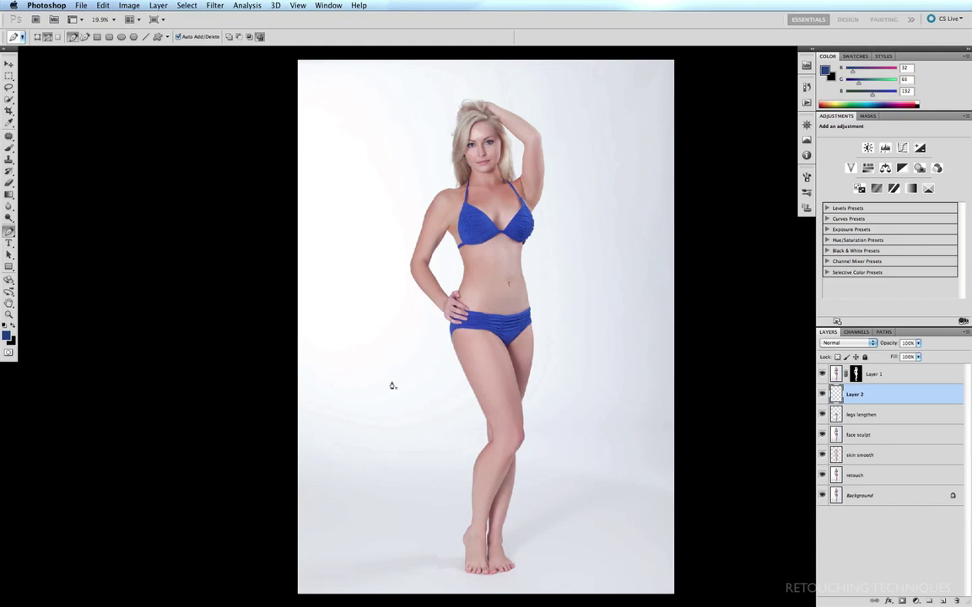
key("alt+BackSpace")
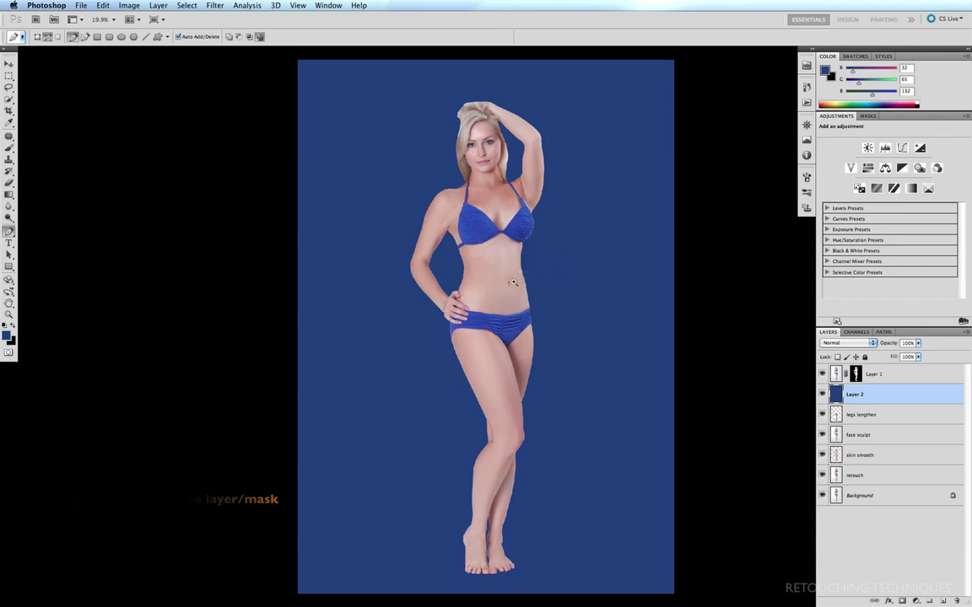
scroll(522, 291, "up", 10)
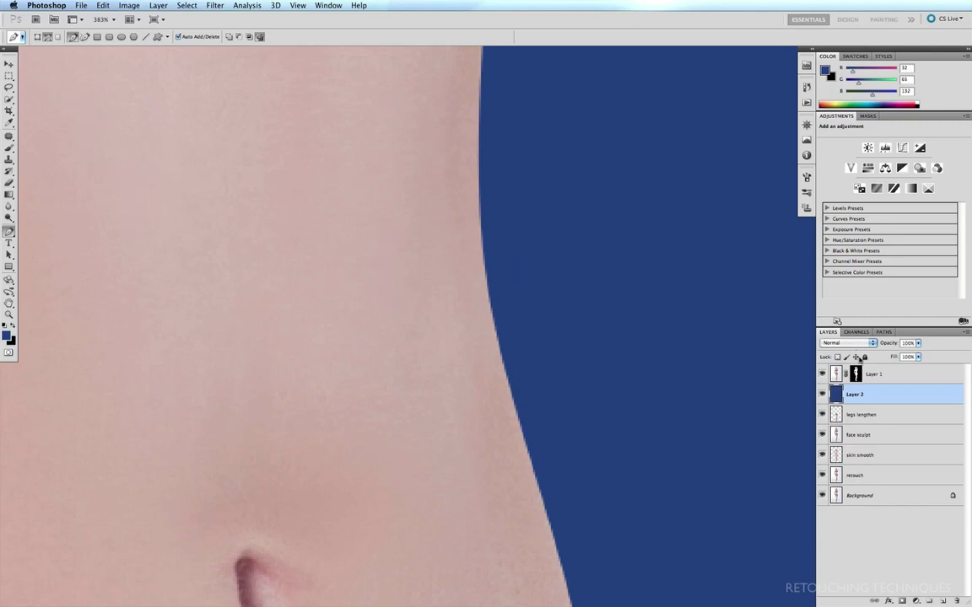
Apply a 1.0-pixel Gaussian Blur to Layer 1's mask, then view at 100% zoom.
left_click(872, 372)
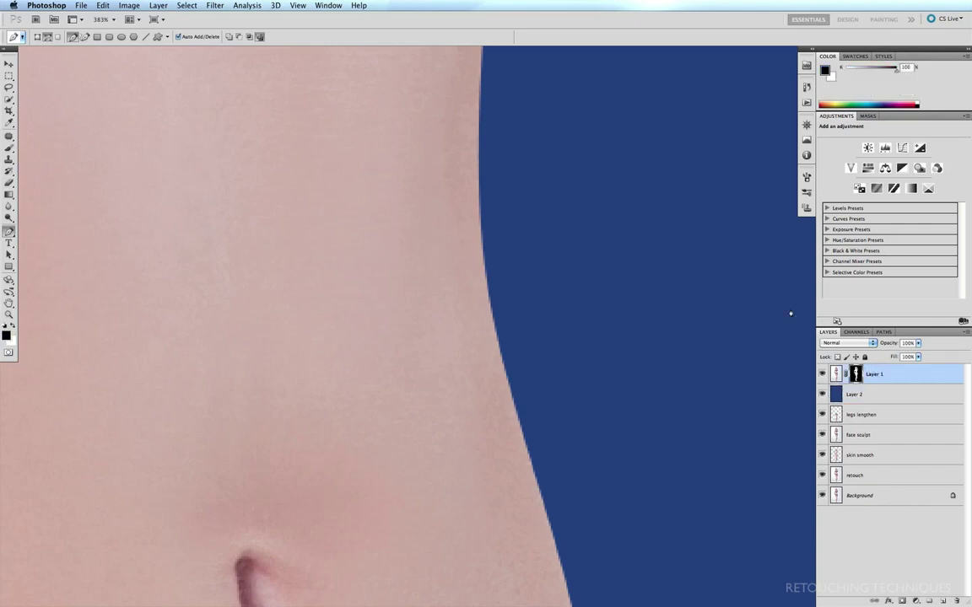
left_click(214, 6)
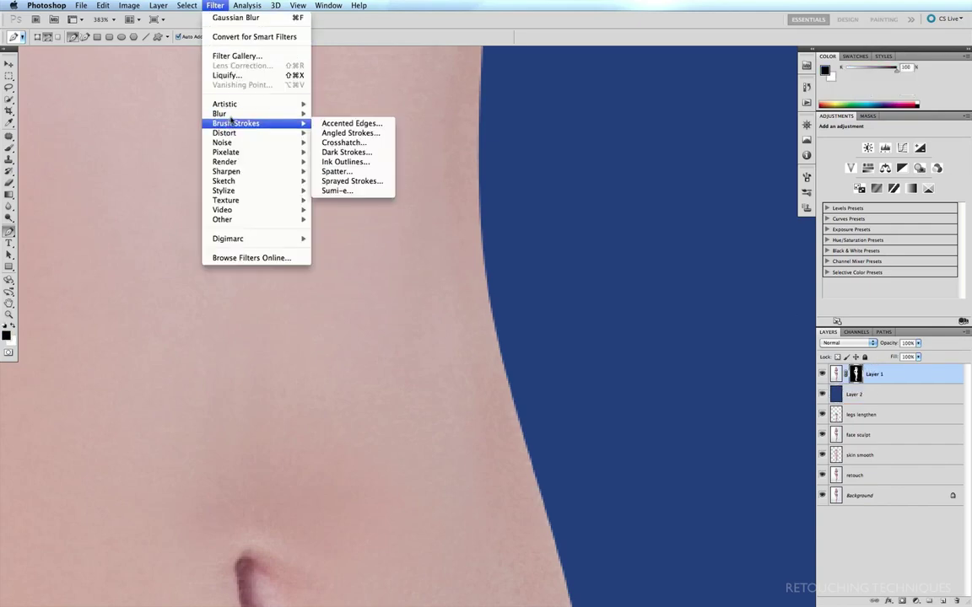
mouse_move(278, 114)
left_click(347, 152)
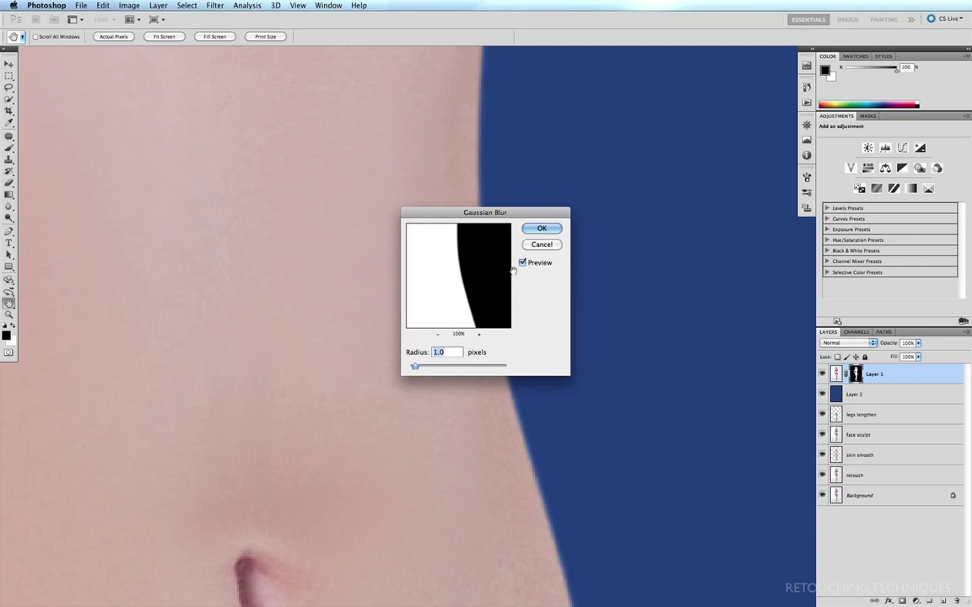
left_click(537, 229)
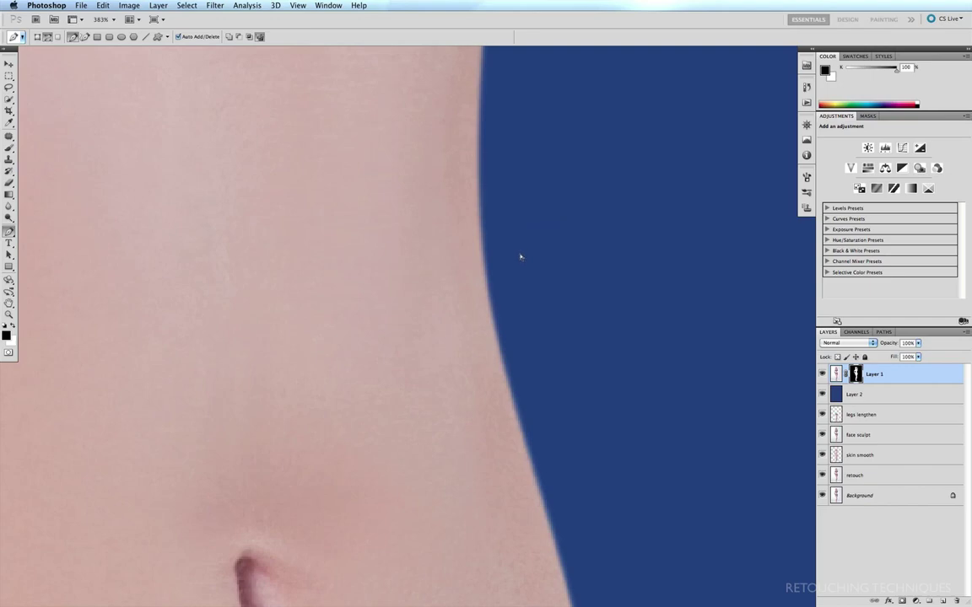
key("super+1")
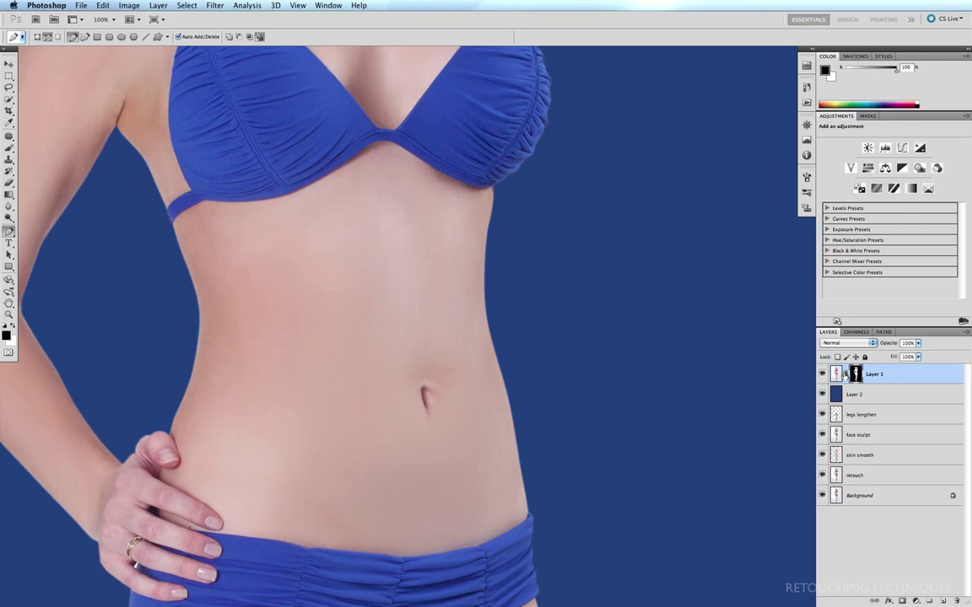
Delete Layer 1's old mask and make a 1-pixel feathered selection from Path 1.
left_click_drag(854, 374, 956, 600)
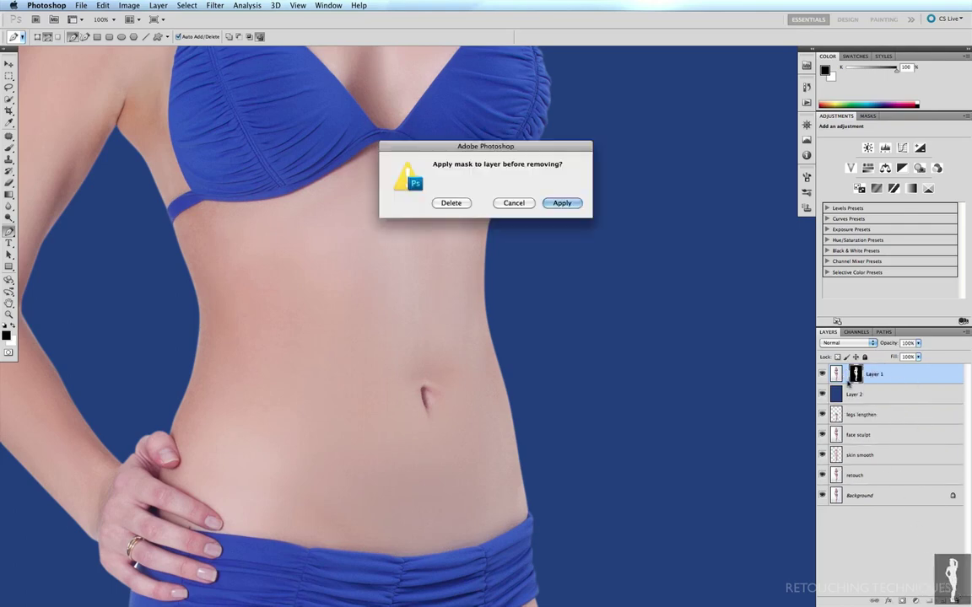
left_click(452, 203)
left_click(884, 332)
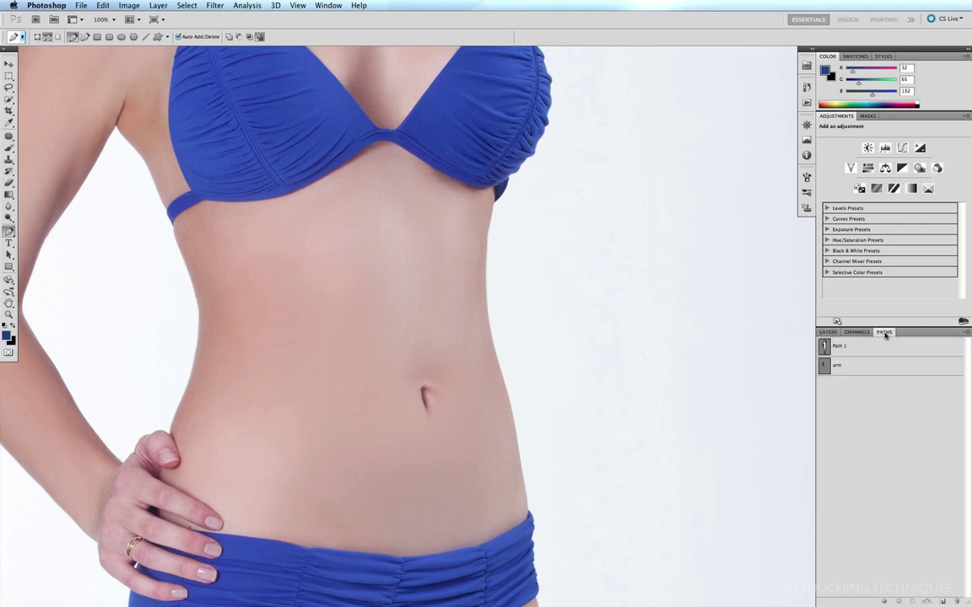
left_click(873, 349)
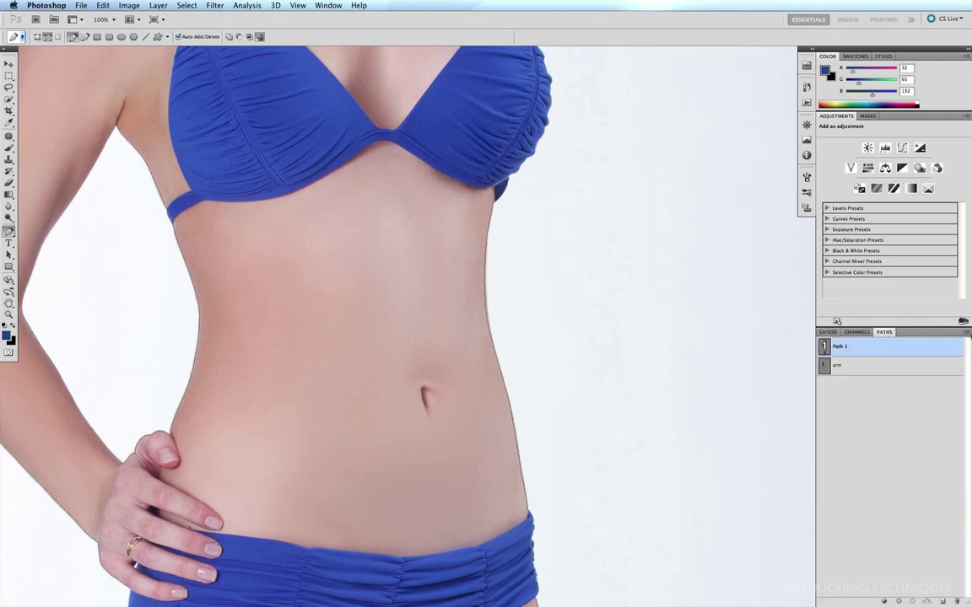
left_click(964, 333)
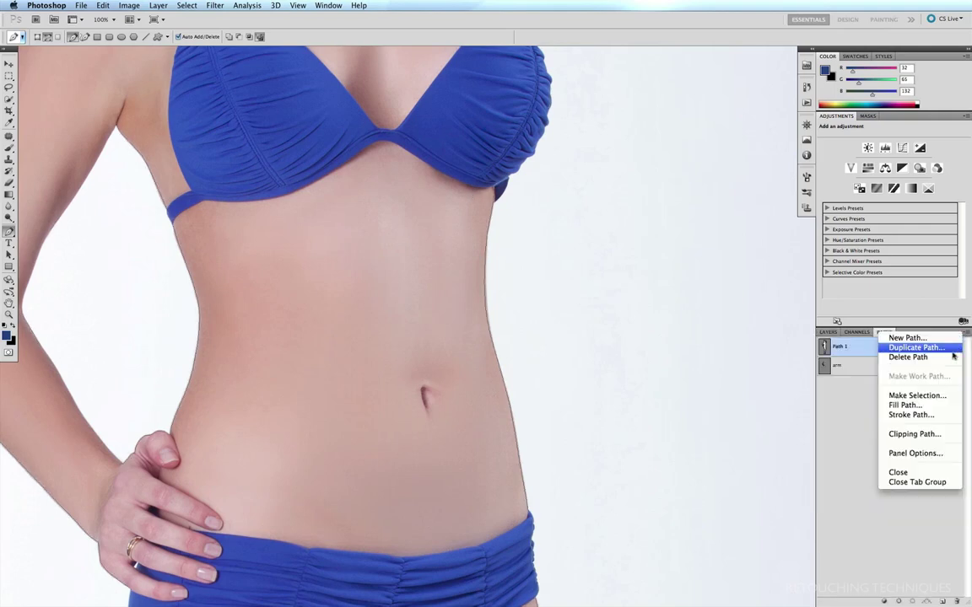
left_click(912, 390)
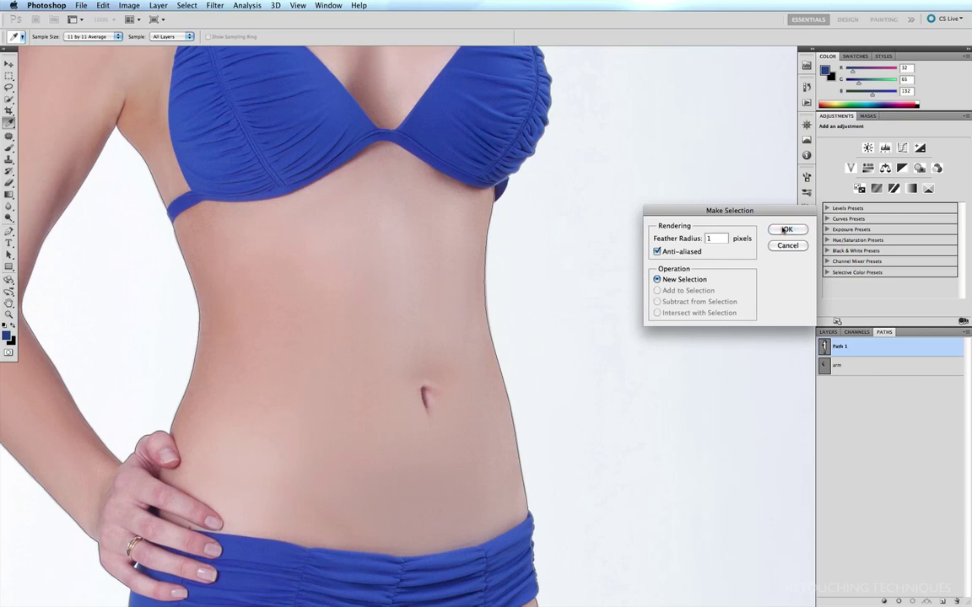
left_click(780, 230)
Add a layer mask to Layer 1 from the feathered body selection.
key("p")
left_click(828, 331)
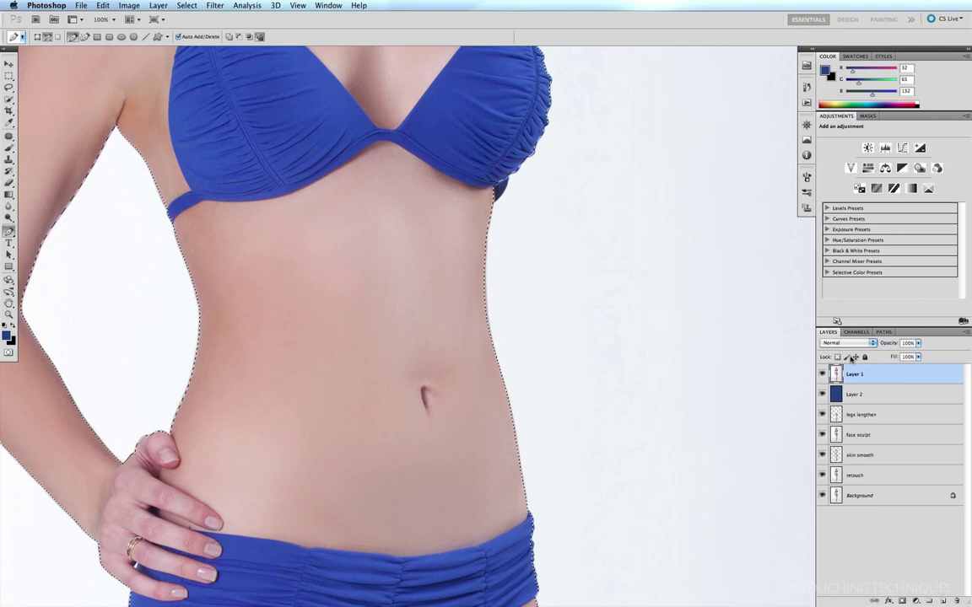
left_click(902, 601)
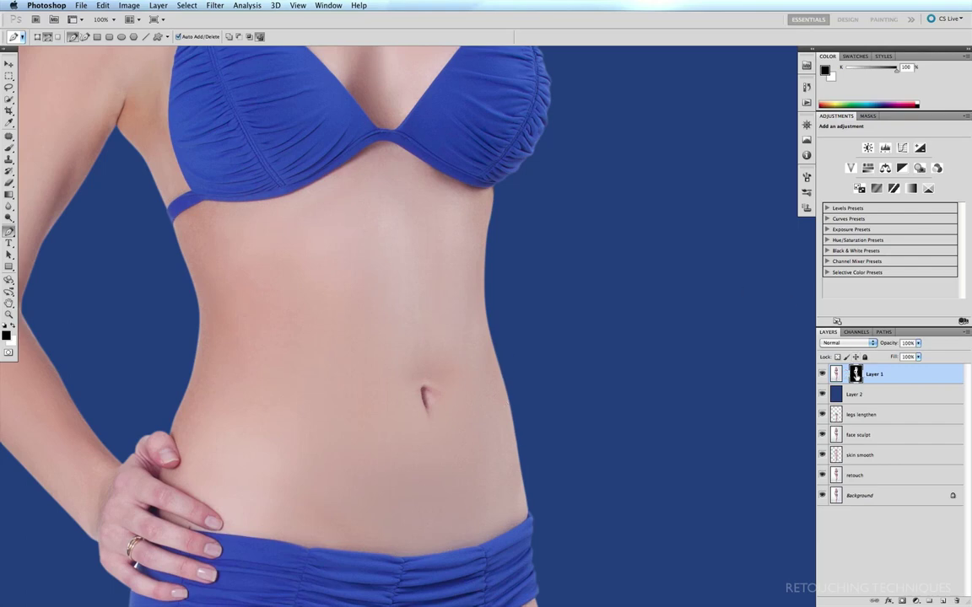
Delete Layer 1's mask without applying it and switch to the Paths panel.
mouse_move(857, 374)
left_mouse_down()
mouse_move(922, 481)
mouse_move(956, 600)
left_mouse_up()
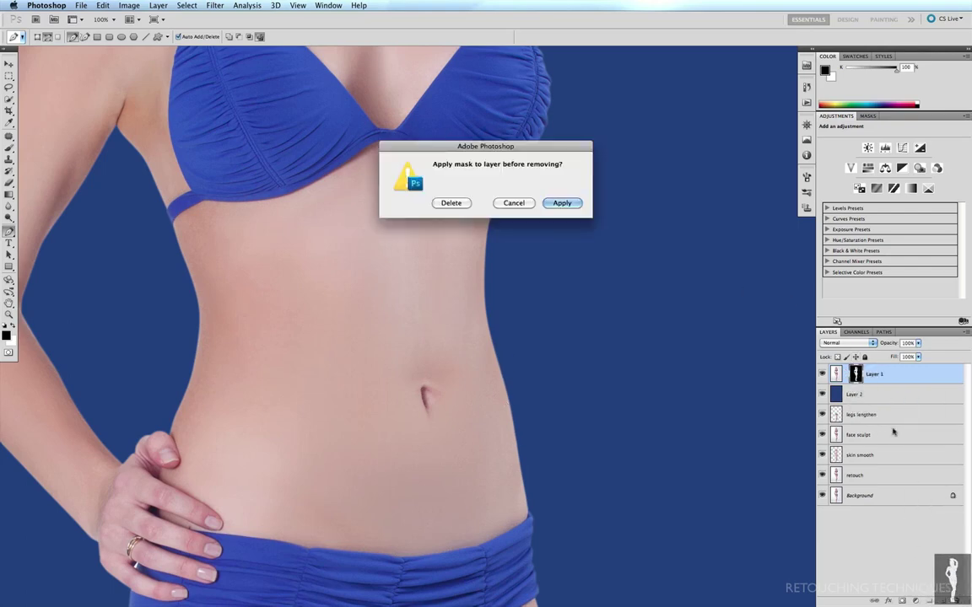
left_click(452, 205)
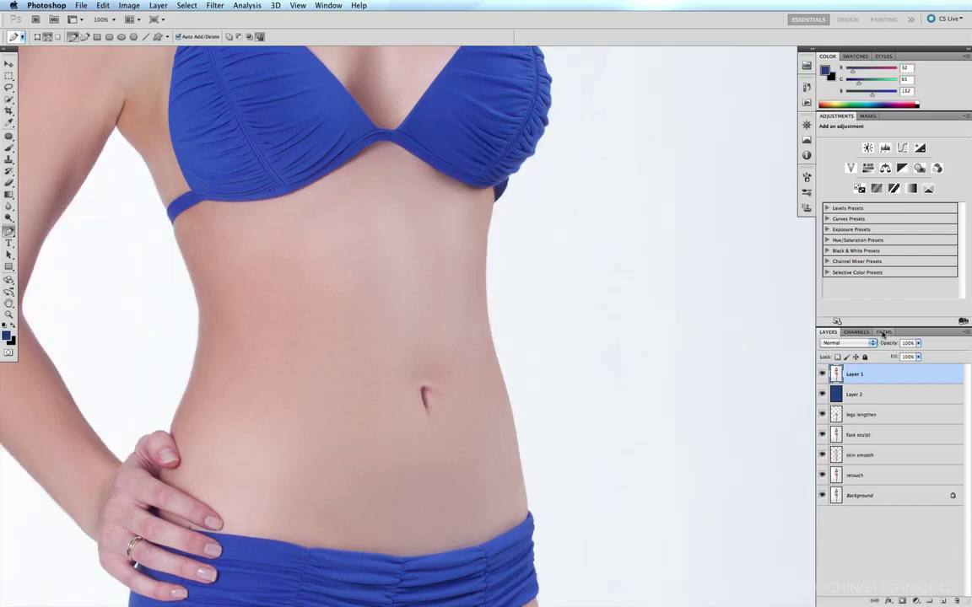
left_click(886, 333)
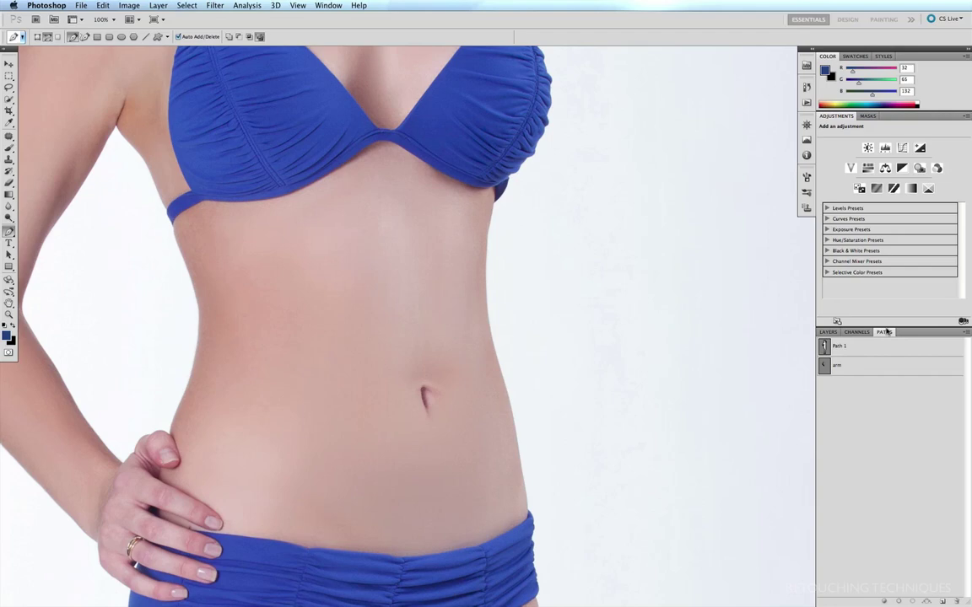
Copy the Path 1 body selection onto a new Layer 3 and hide Layer 1.
left_click(832, 350, "super")
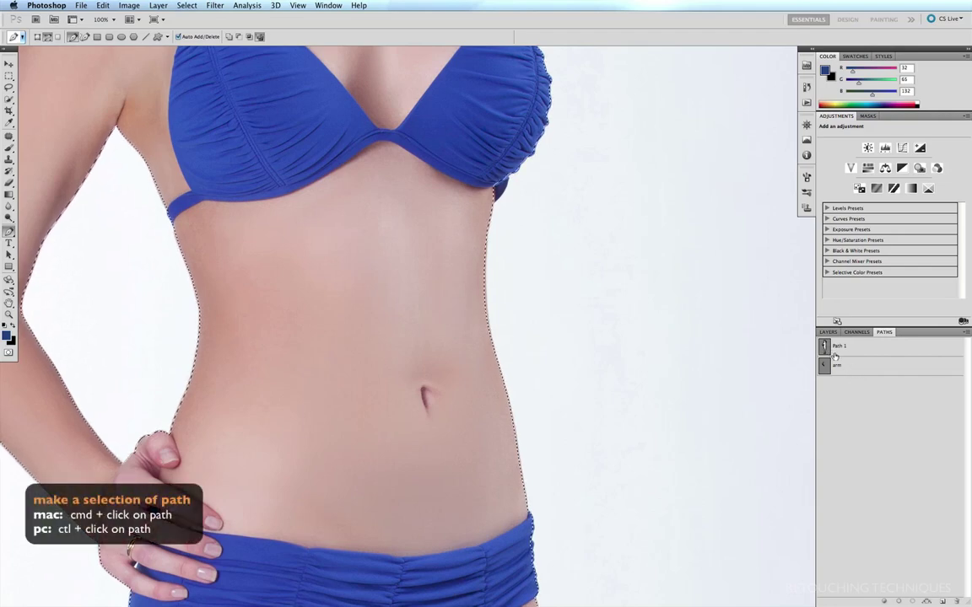
left_click(832, 334)
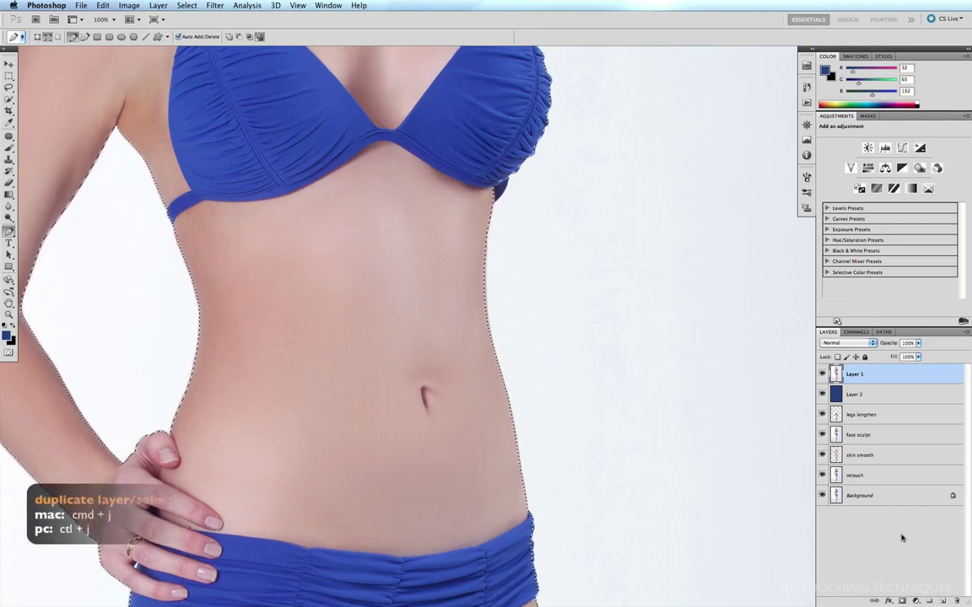
key("super+j")
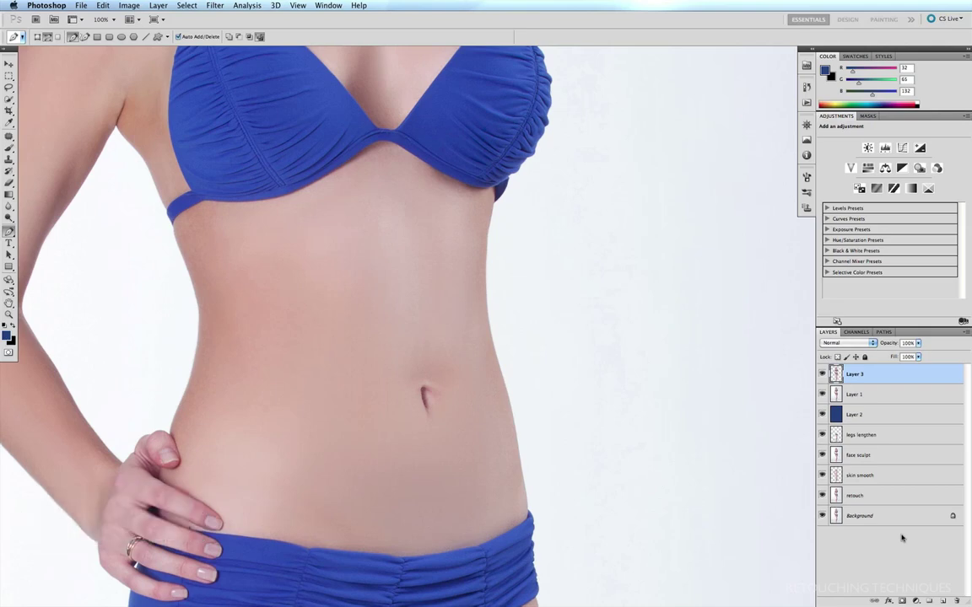
left_click(823, 394)
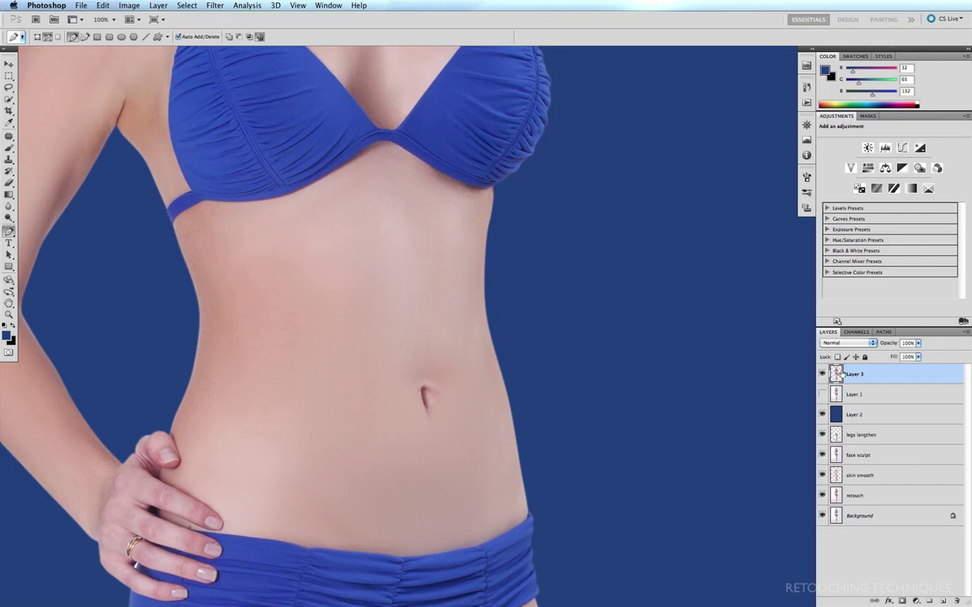
Inspect the waist edge zoomed in, fit the image, then delete Layers 3, 1 and 2.
left_click_drag(389, 350, 422, 391)
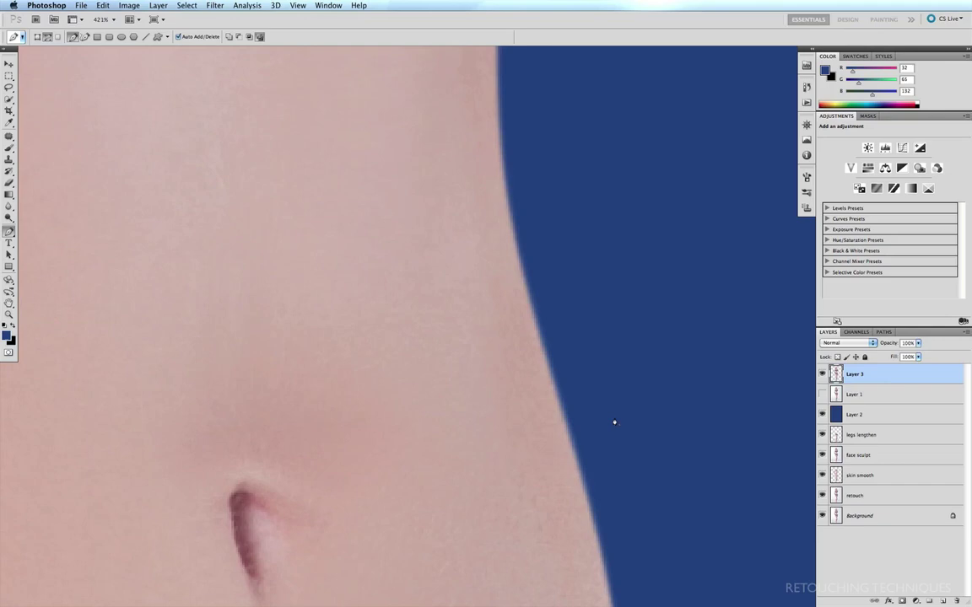
key("ctrl+0")
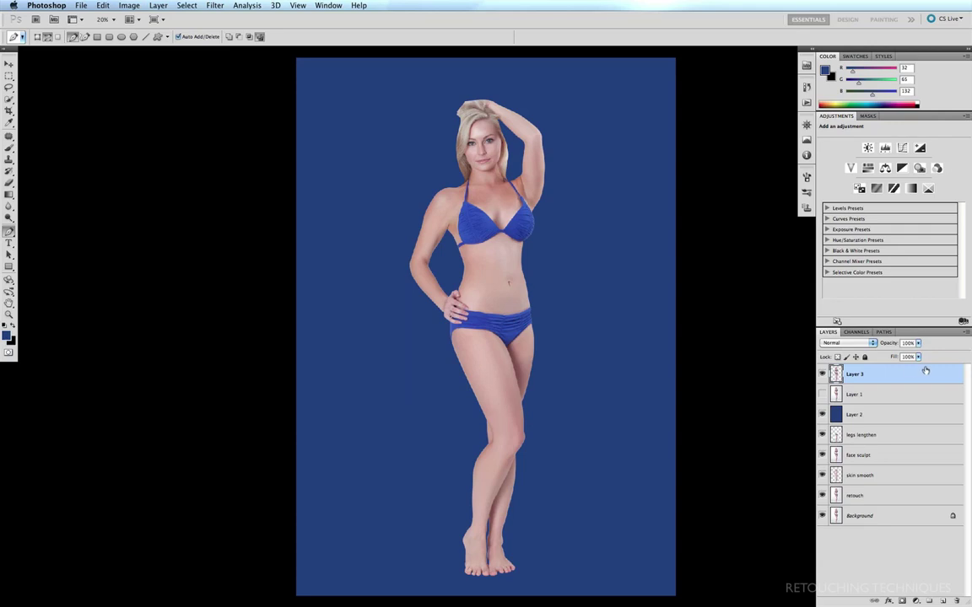
left_click(895, 414, "shift")
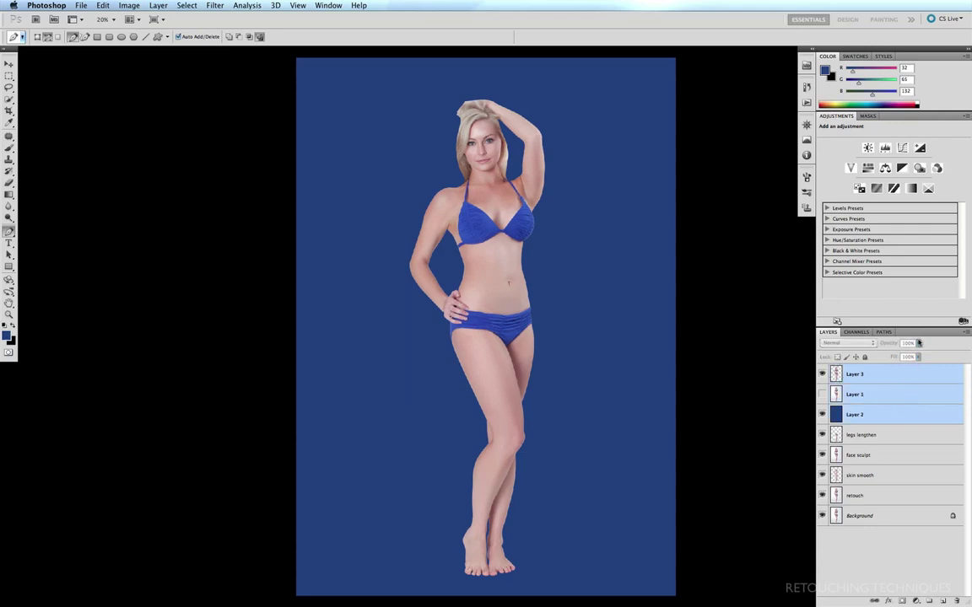
left_click_drag(961, 413, 956, 601)
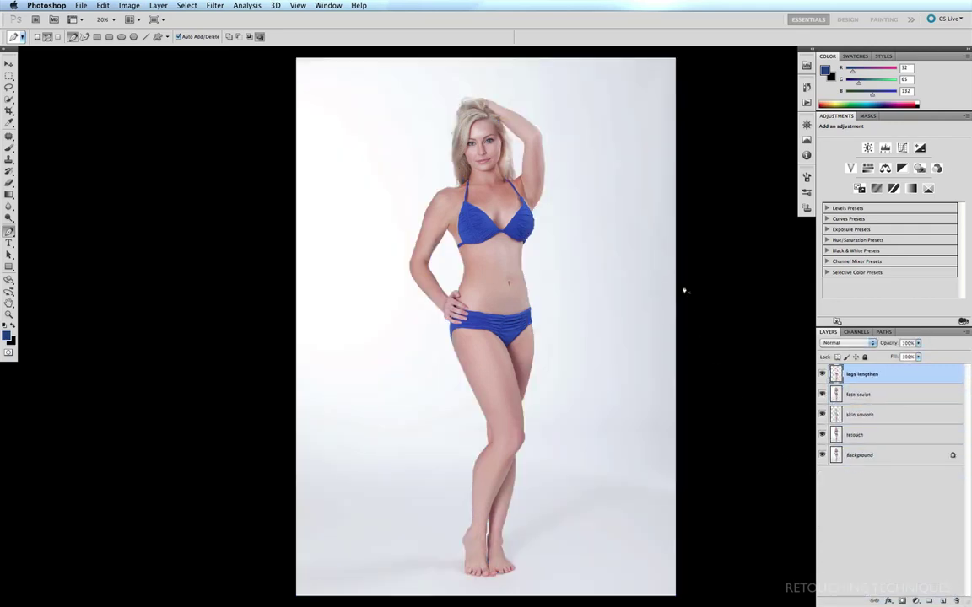